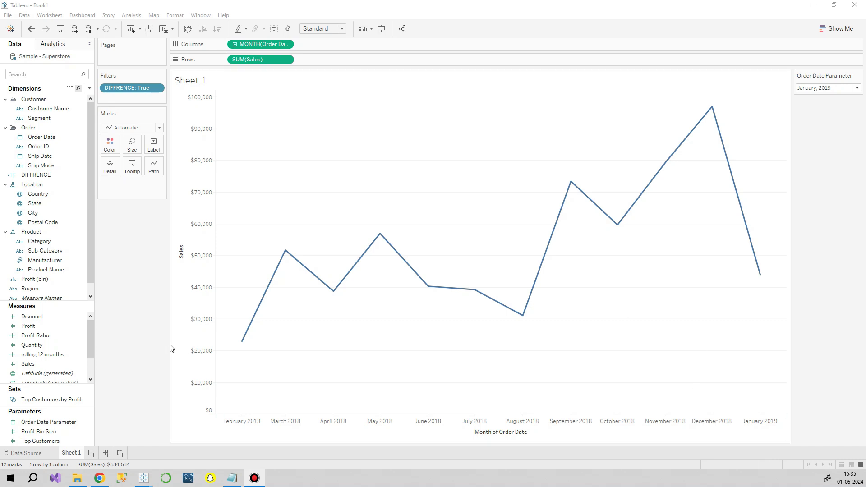
Check the Order Date Parameter at April 2019 on Sheet 1, then add blank Sheet 2.
{"action": "mouse_move", "coordinate": [827, 81]}
{"action": "left_click", "coordinate": [816, 94]}
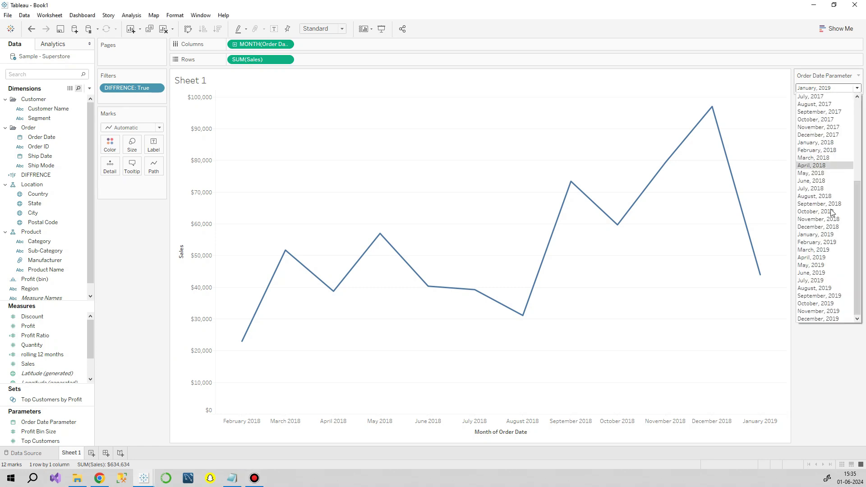
{"action": "left_click", "coordinate": [804, 264]}
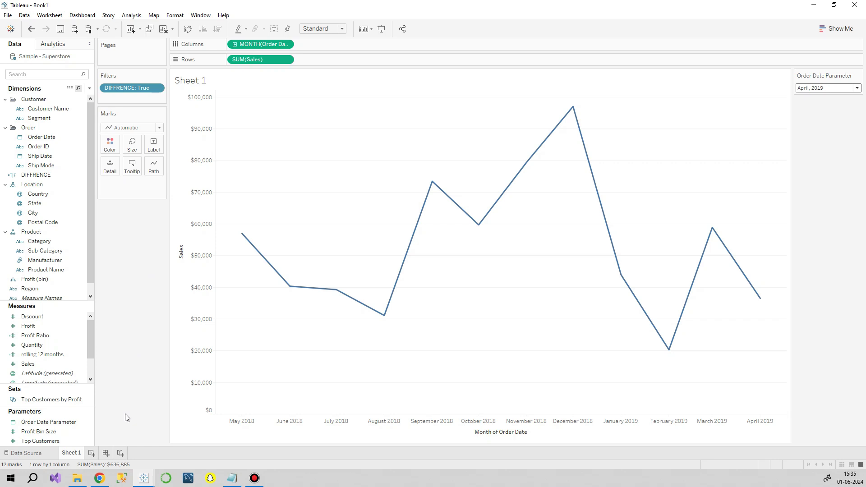
{"action": "left_click", "coordinate": [94, 456]}
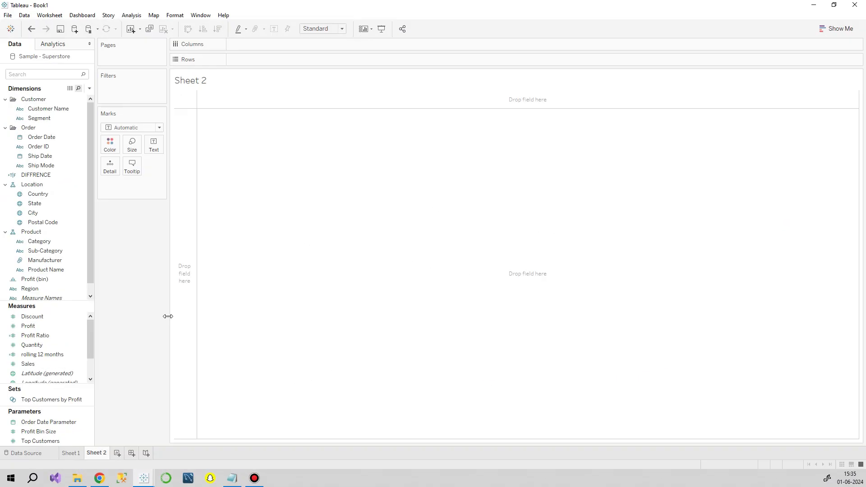
Plot Order Date on Columns as continuous months against summed Sales on Rows.
{"action": "left_click", "coordinate": [38, 138]}
{"action": "left_click_drag", "start_coordinate": [38, 138], "coordinate": [253, 46]}
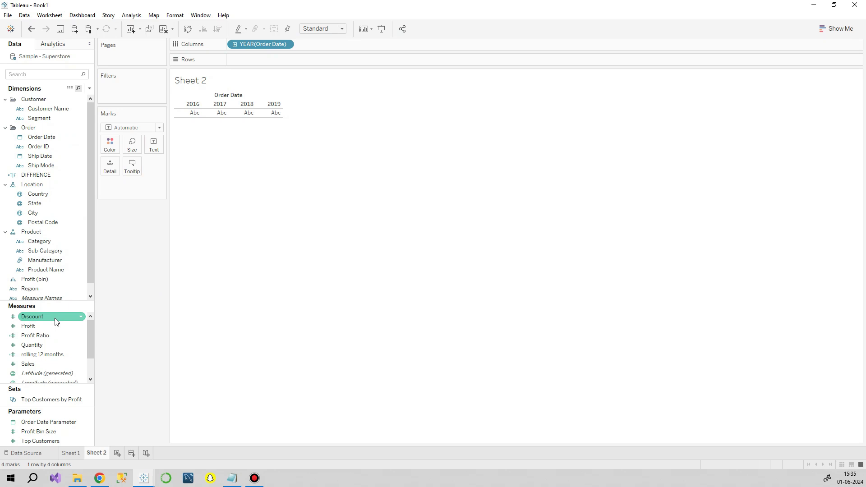
{"action": "mouse_move", "coordinate": [28, 364]}
{"action": "left_mouse_down"}
{"action": "mouse_move", "coordinate": [213, 108]}
{"action": "mouse_move", "coordinate": [268, 60]}
{"action": "left_mouse_up"}
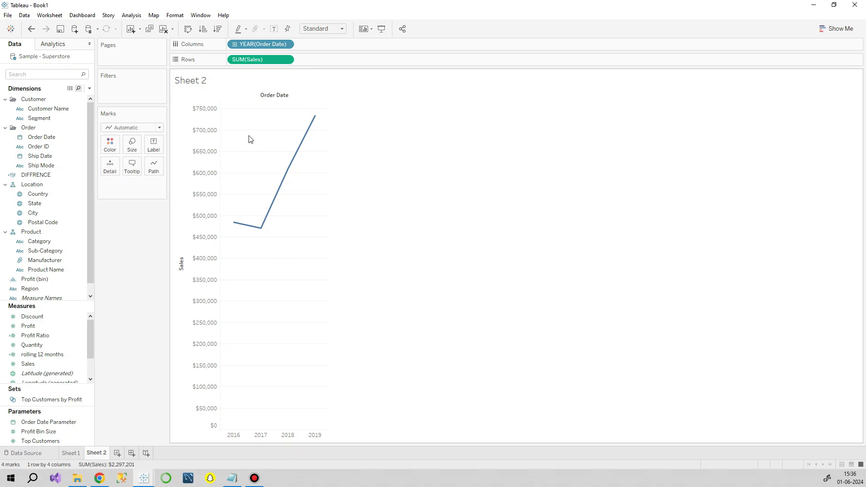
{"action": "left_click", "coordinate": [286, 45]}
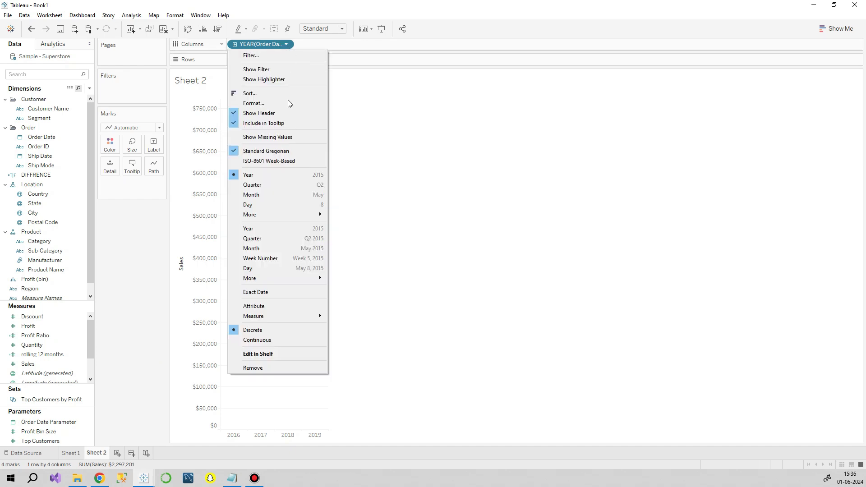
{"action": "left_click", "coordinate": [298, 254]}
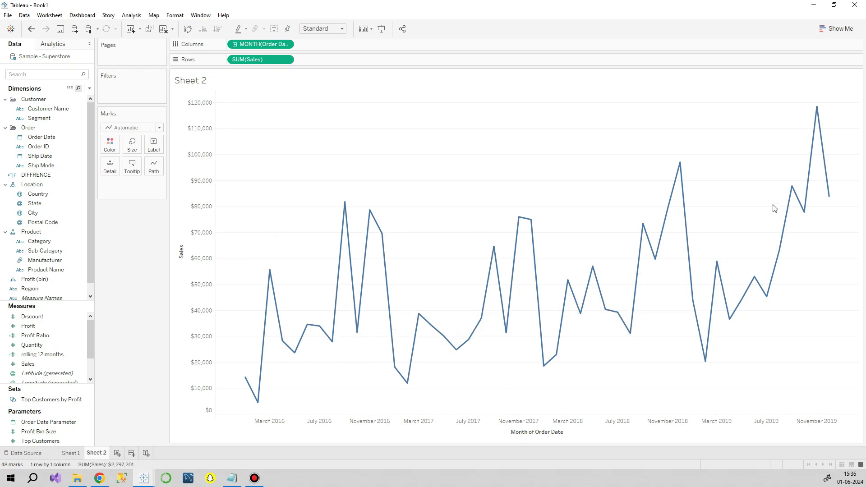
Create Order Date Parameter 2 from Order Date with the 'March, 2001' display format.
{"action": "left_click", "coordinate": [175, 301]}
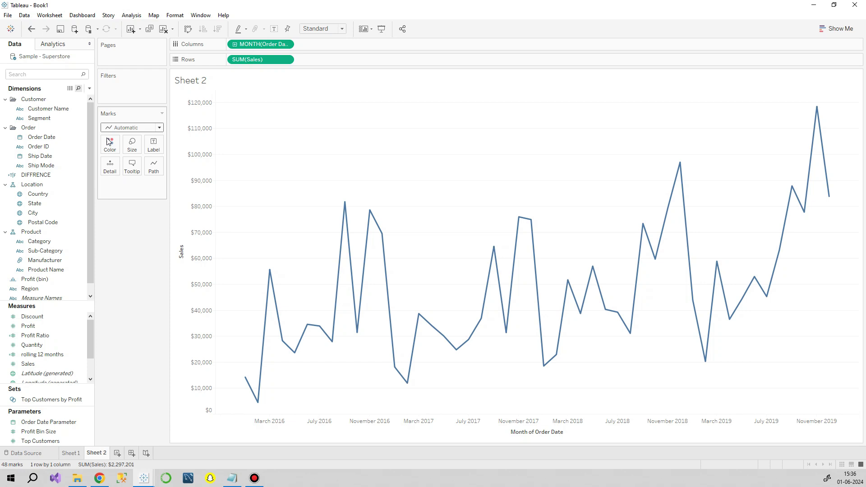
{"action": "left_click", "coordinate": [72, 136]}
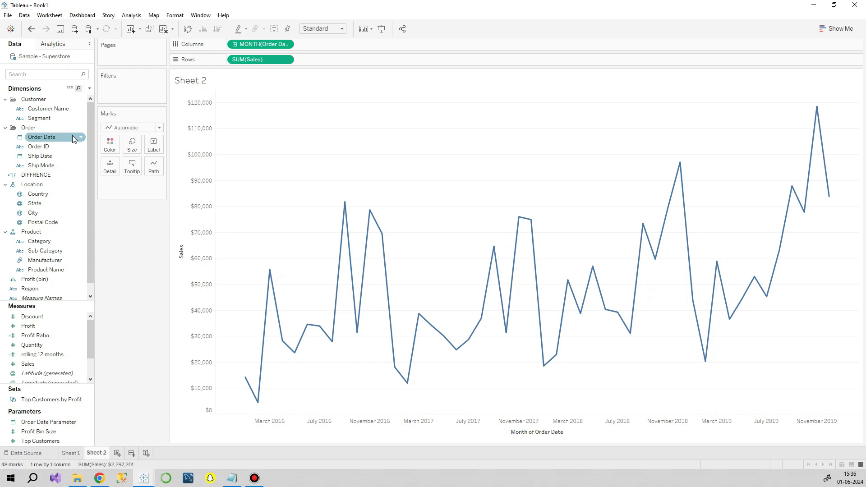
{"action": "right_click", "coordinate": [72, 135]}
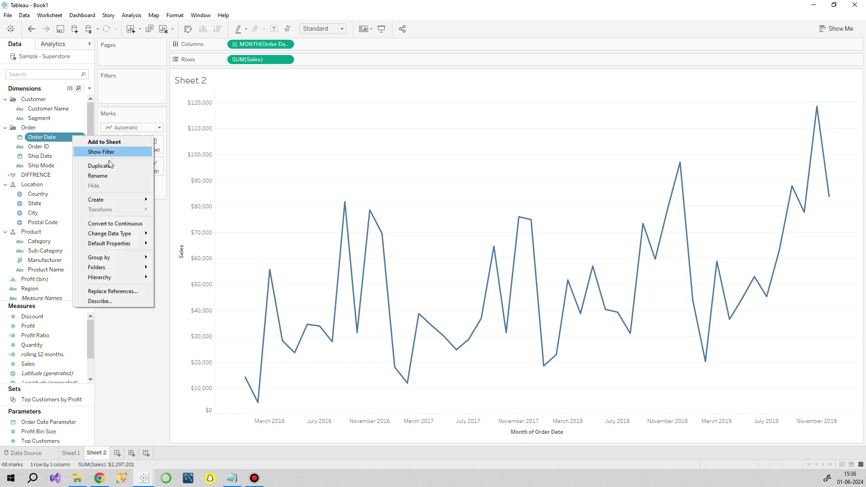
{"action": "mouse_move", "coordinate": [95, 200]}
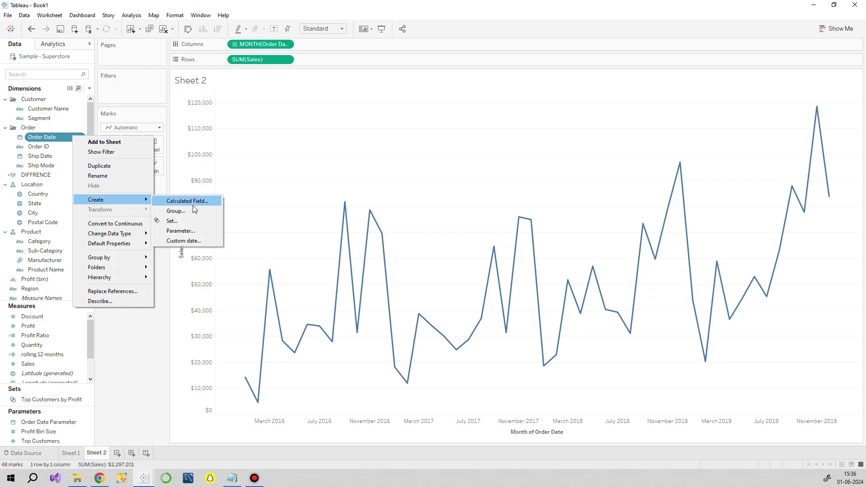
{"action": "left_click", "coordinate": [189, 229]}
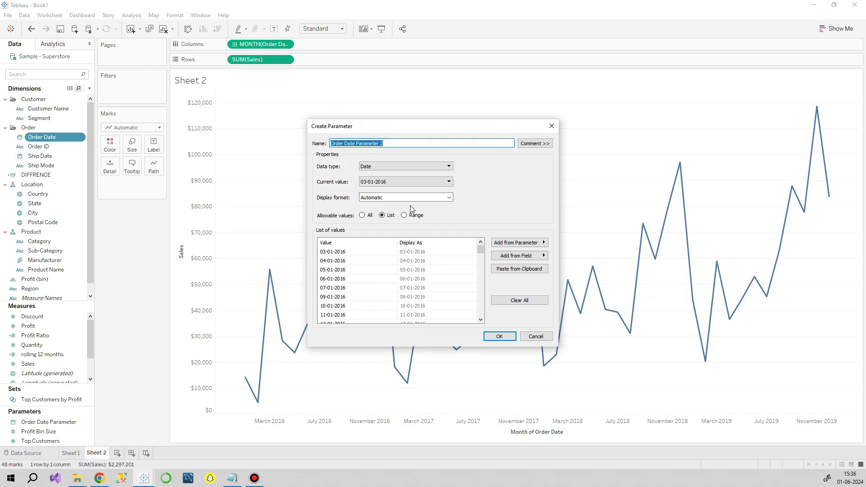
{"action": "left_click", "coordinate": [389, 197]}
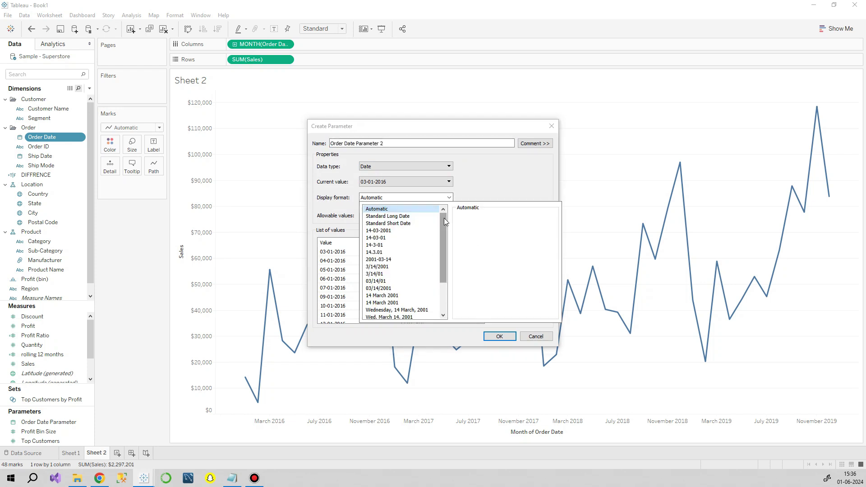
{"action": "left_click_drag", "start_coordinate": [444, 219], "coordinate": [444, 259]}
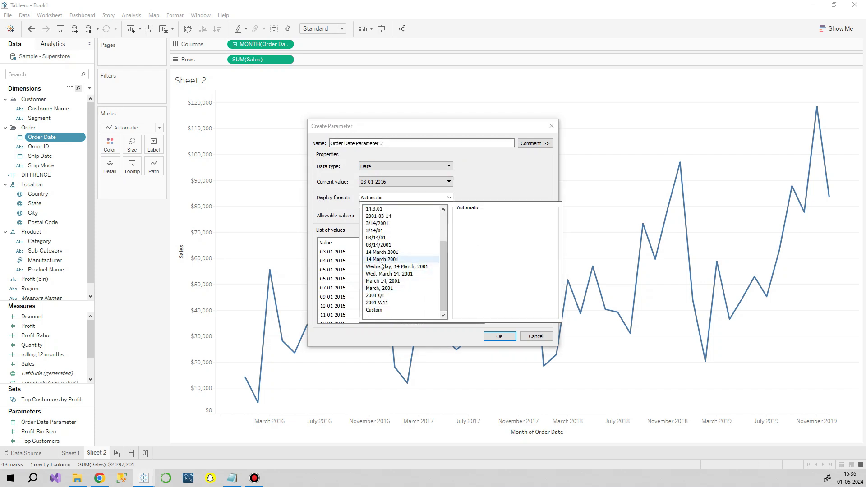
{"action": "left_click", "coordinate": [378, 289]}
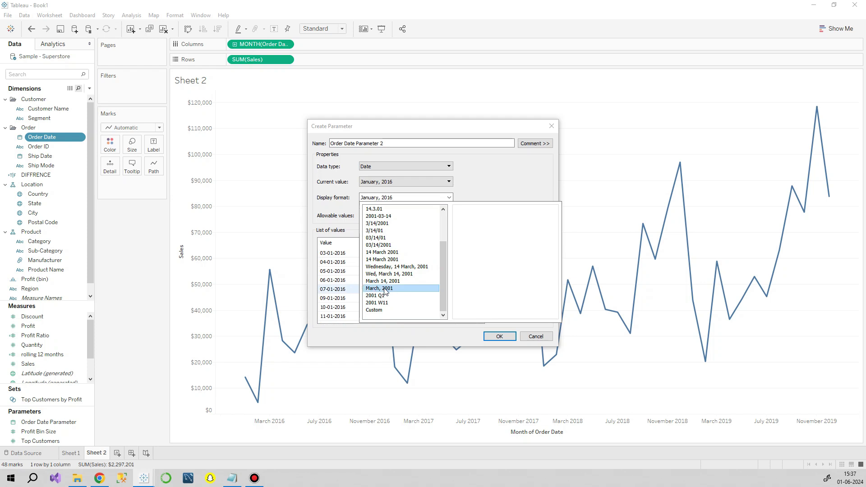
{"action": "left_click", "coordinate": [499, 336]}
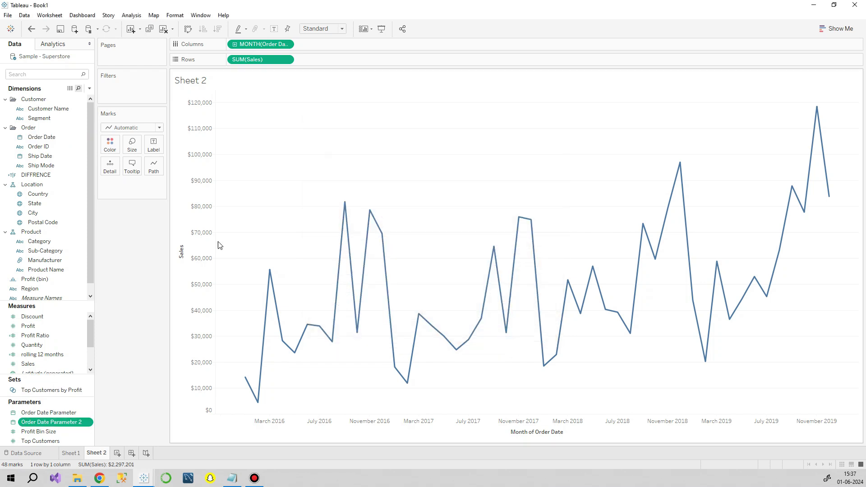
Show the Order Date Parameter 2 control and check its month list, leaving January 2016.
{"action": "right_click", "coordinate": [55, 423]}
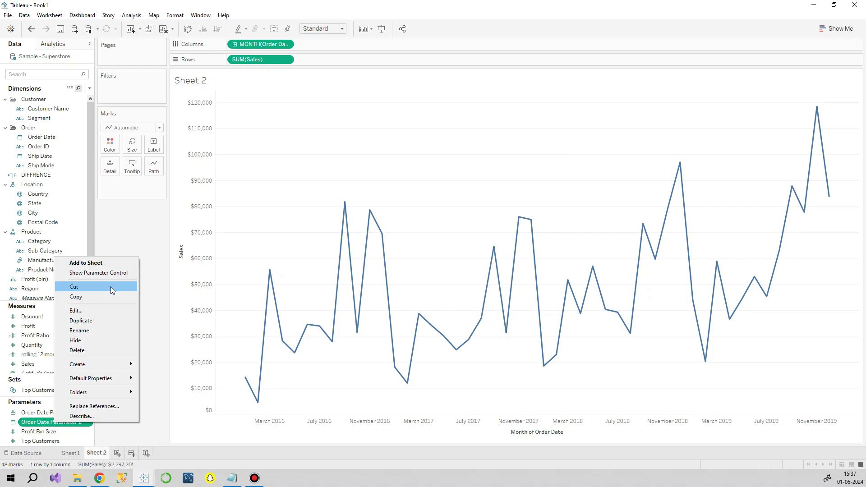
{"action": "left_click", "coordinate": [113, 273]}
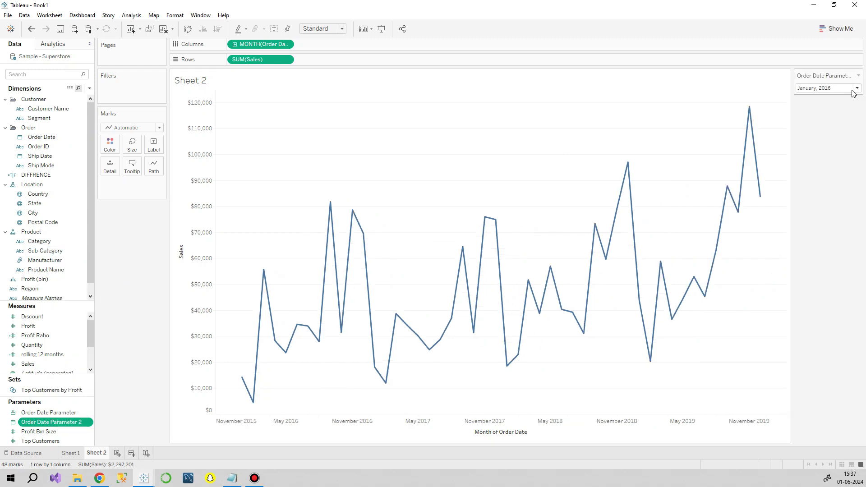
{"action": "left_click", "coordinate": [828, 89]}
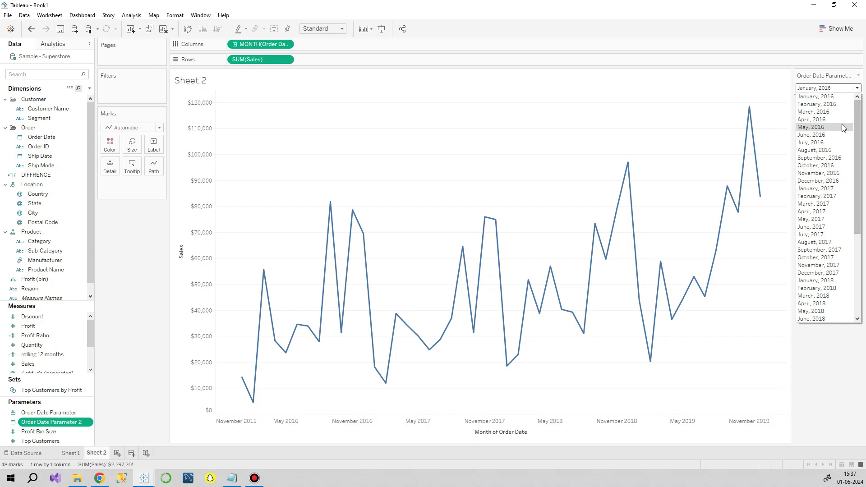
{"action": "left_click_drag", "start_coordinate": [855, 220], "coordinate": [838, 299]}
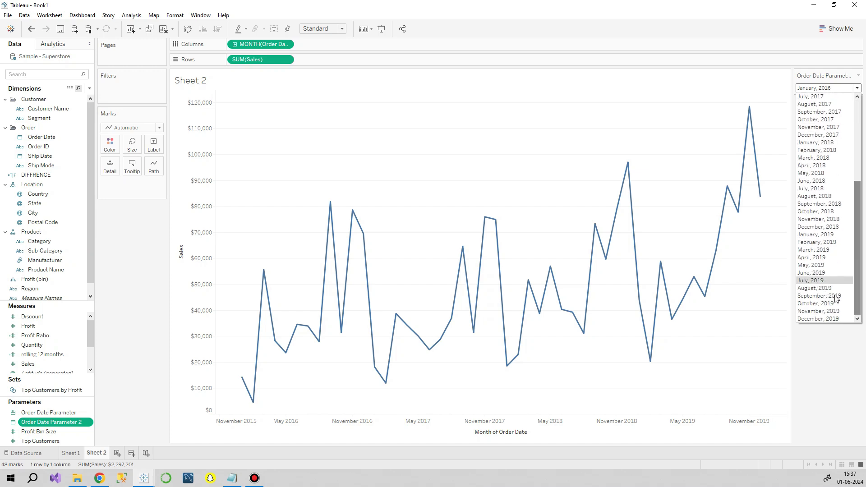
{"action": "left_click", "coordinate": [836, 352]}
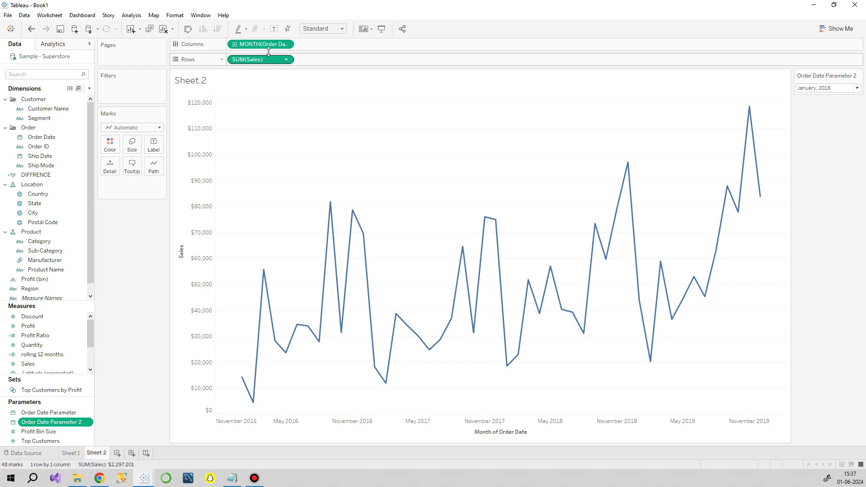
{"action": "mouse_move", "coordinate": [330, 203]}
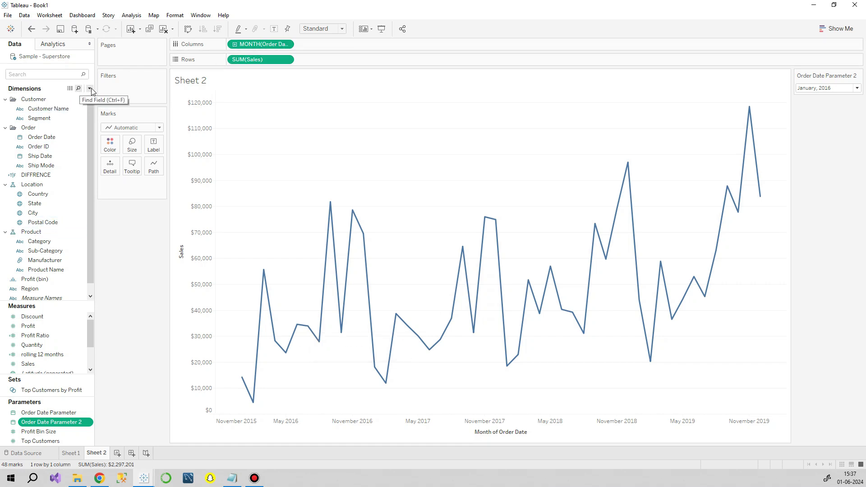
Start a calculated field with DATEDIFF('month',[Order Date],[Order Date Parameter 2]) <= 11.
{"action": "left_click", "coordinate": [90, 89]}
{"action": "left_click", "coordinate": [46, 98]}
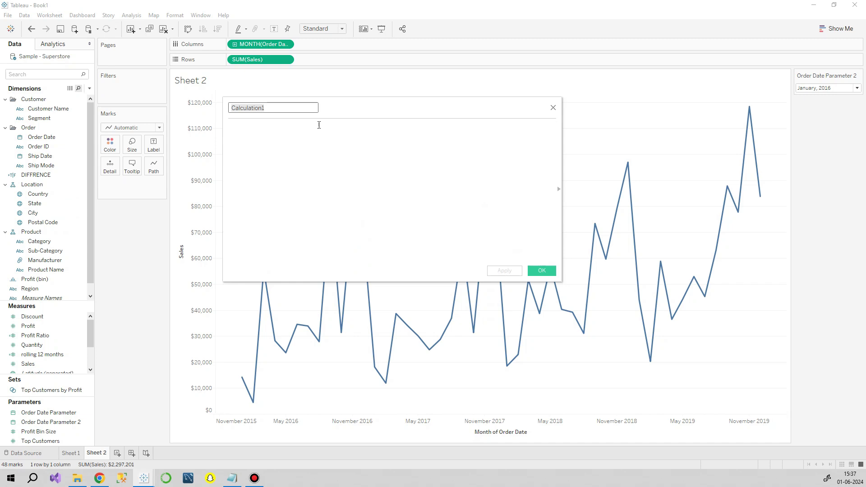
{"action": "type", "text": "diff"}
{"action": "type", "text": " TF"}
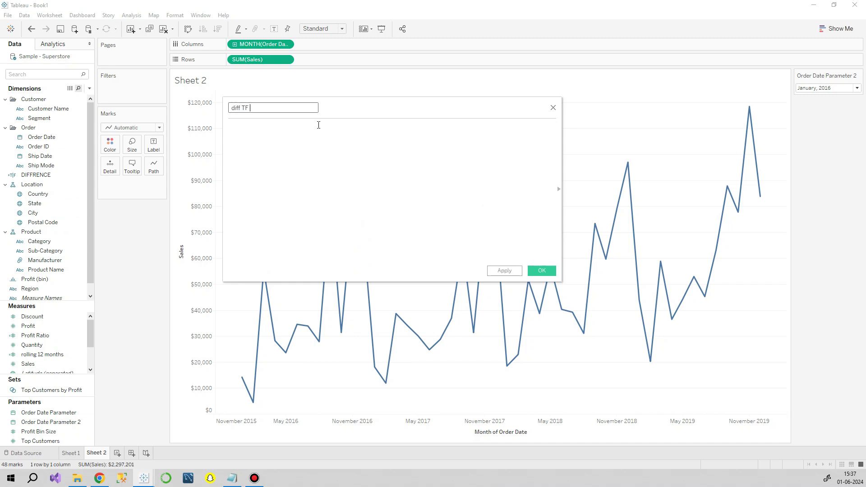
{"action": "left_click", "coordinate": [317, 124]}
{"action": "type", "text": "date"}
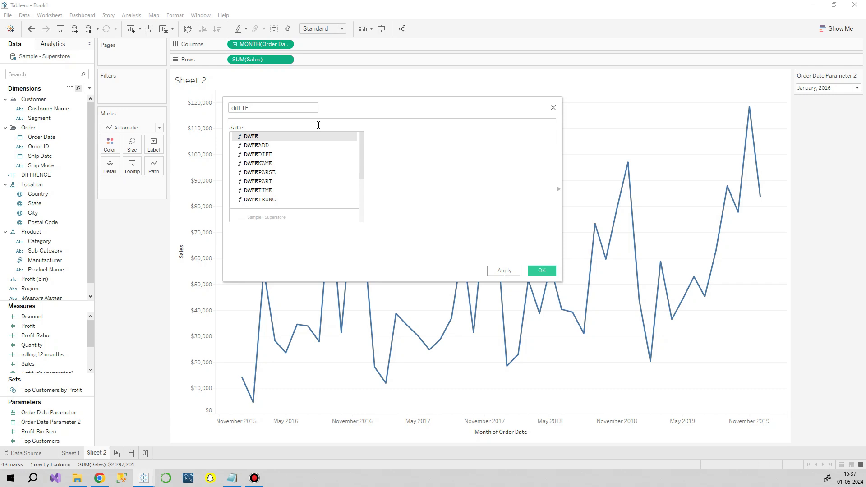
{"action": "key", "text": "Down"}
{"action": "key", "text": "Down"}
{"action": "key", "text": "Return"}
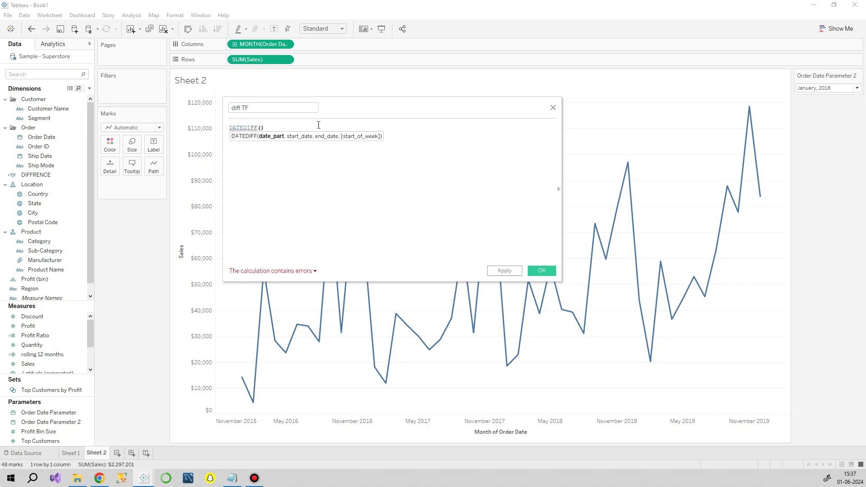
{"action": "type", "text": "'"}
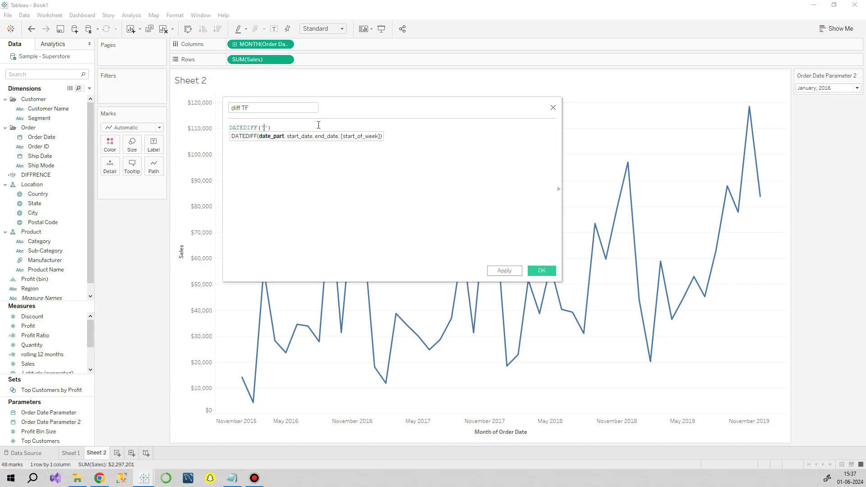
{"action": "type", "text": "mon"}
{"action": "type", "text": "th"}
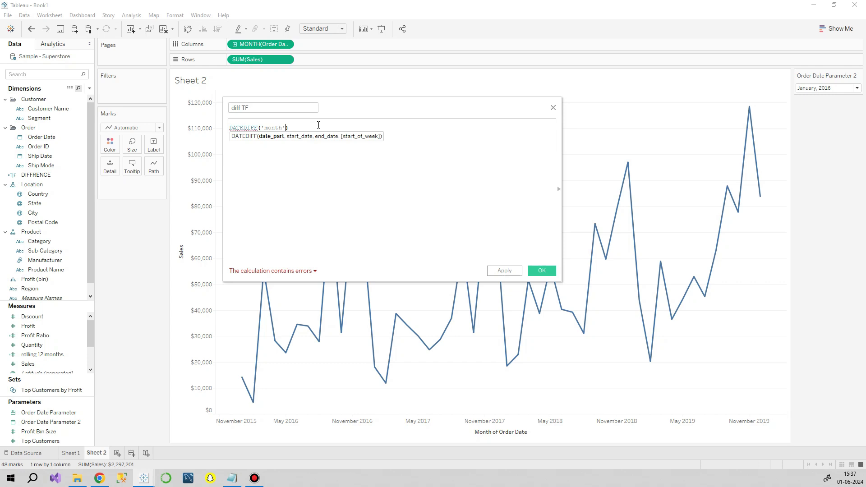
{"action": "type", "text": ","}
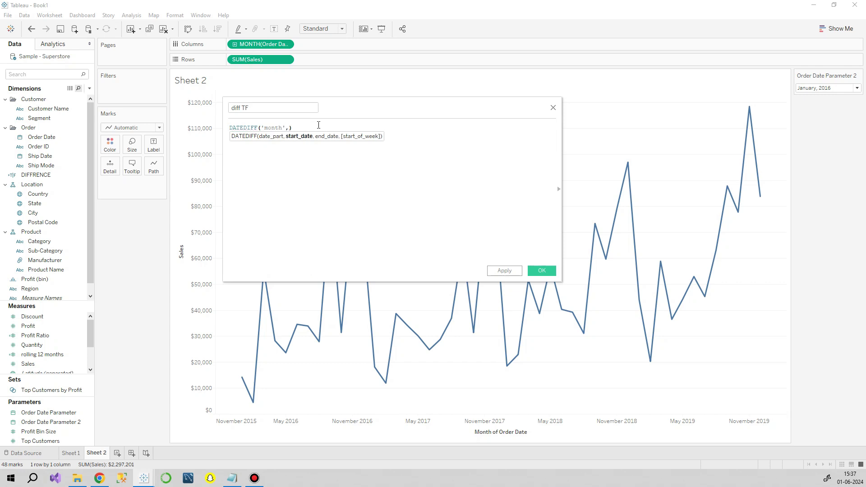
{"action": "type", "text": "[Ord"}
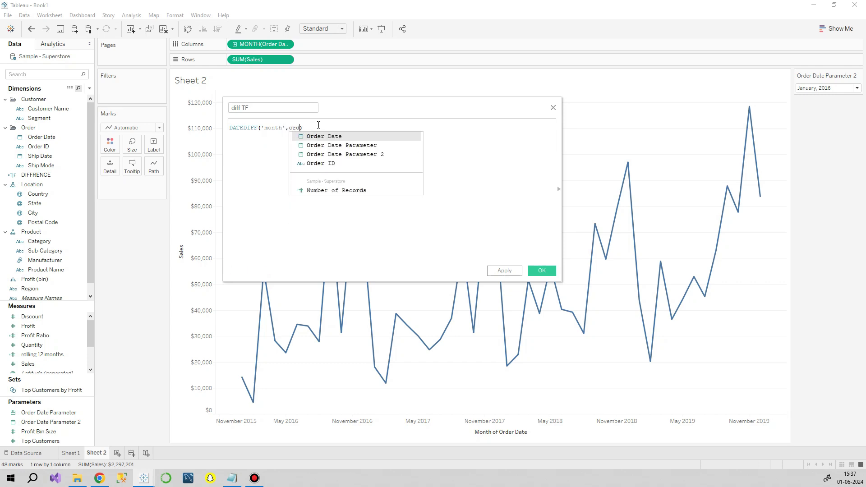
{"action": "type", "text": "er"}
{"action": "key", "text": "Return"}
{"action": "type", "text": ","}
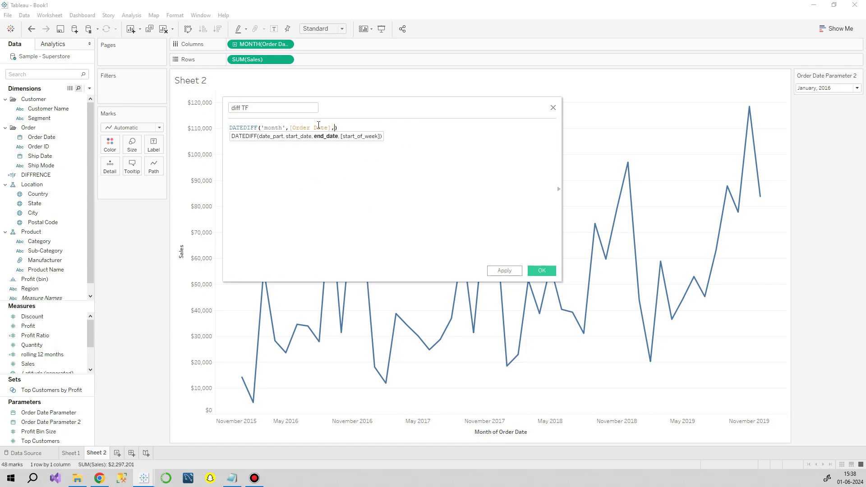
{"action": "type", "text": "ord"}
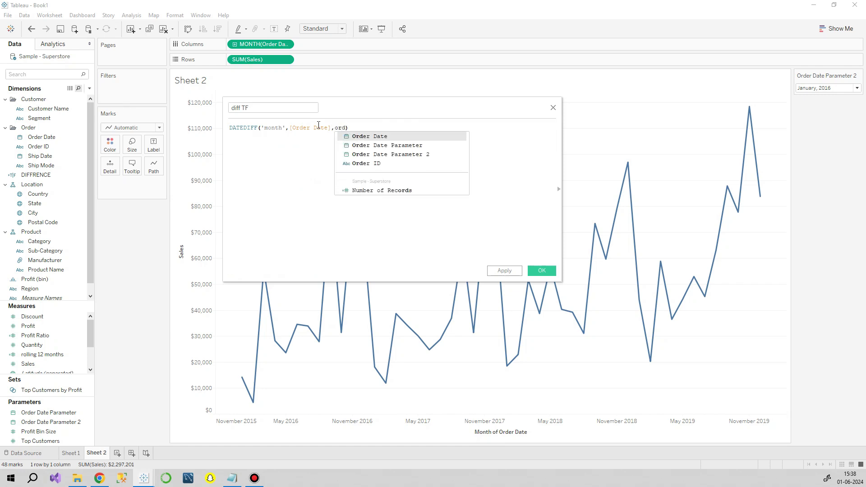
{"action": "key", "text": "Down"}
{"action": "key", "text": "Down"}
{"action": "key", "text": "Return"}
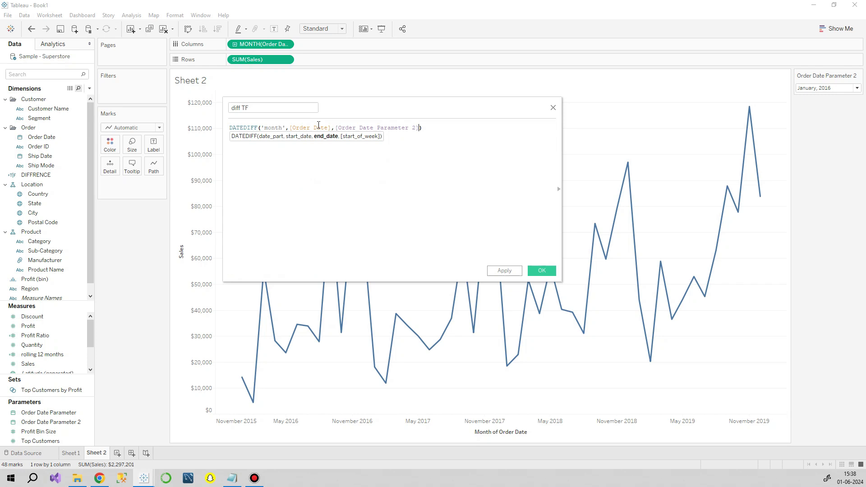
{"action": "key", "text": "Right"}
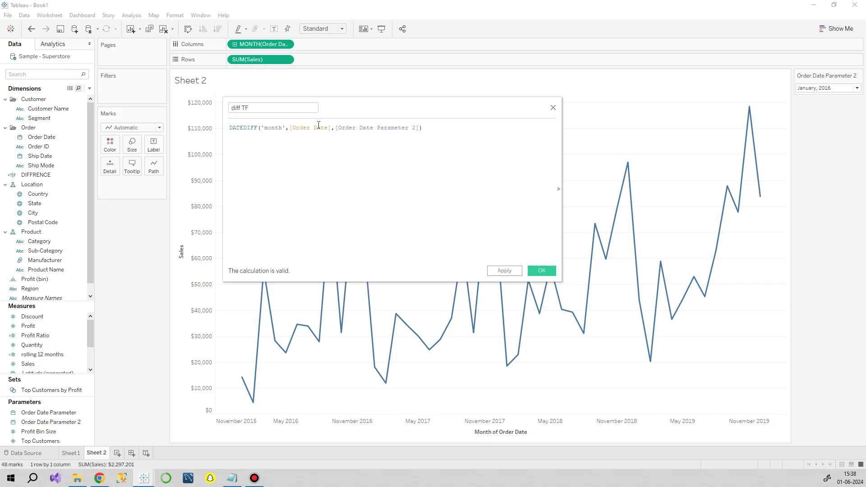
{"action": "type", "text": "<="}
{"action": "type", "text": "11"}
Add a copied AND DATEDIFF(...) >= 0 condition and apply the field as diff TF.
{"action": "key", "text": "Return"}
{"action": "type", "text": "AND"}
{"action": "left_click_drag", "start_coordinate": [441, 127], "coordinate": [213, 129]}
{"action": "key", "text": "ctrl+c"}
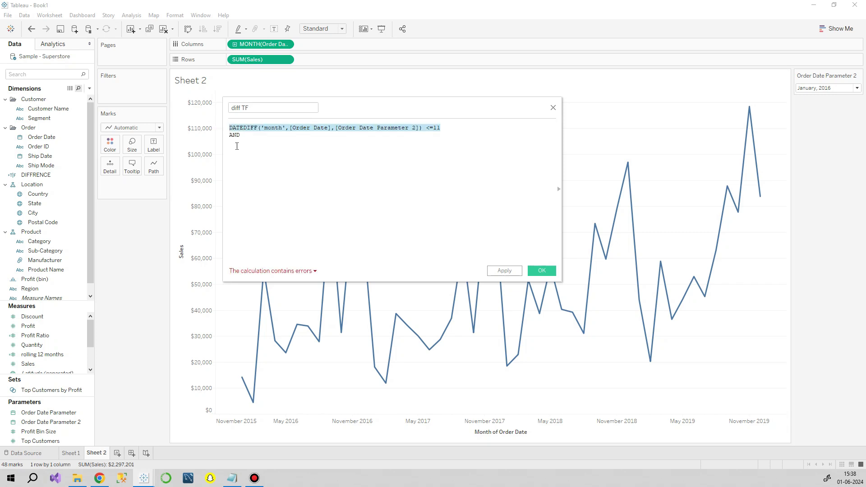
{"action": "left_click", "coordinate": [235, 144]}
{"action": "key", "text": "ctrl+v"}
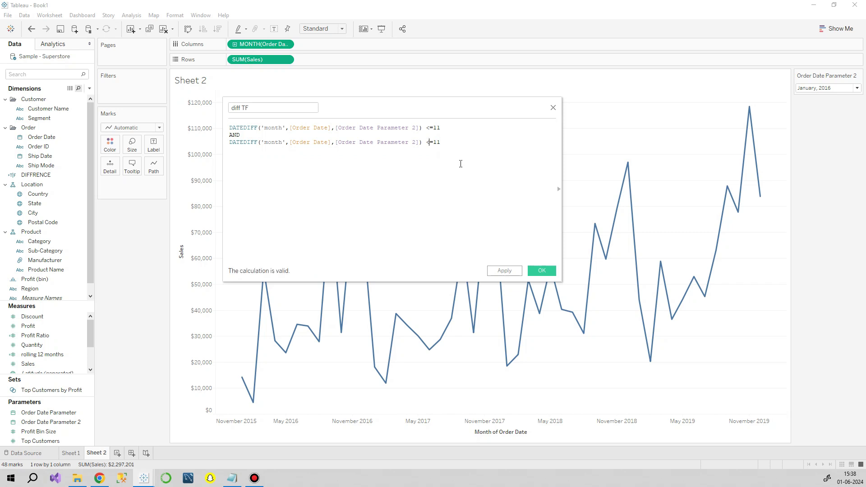
{"action": "key", "text": "Left"}
{"action": "key", "text": "Left"}
{"action": "key", "text": "Left"}
{"action": "key", "text": "BackSpace"}
{"action": "type", "text": ">"}
{"action": "key", "text": "BackSpace"}
{"action": "key", "text": "BackSpace"}
{"action": "left_click", "coordinate": [505, 270]}
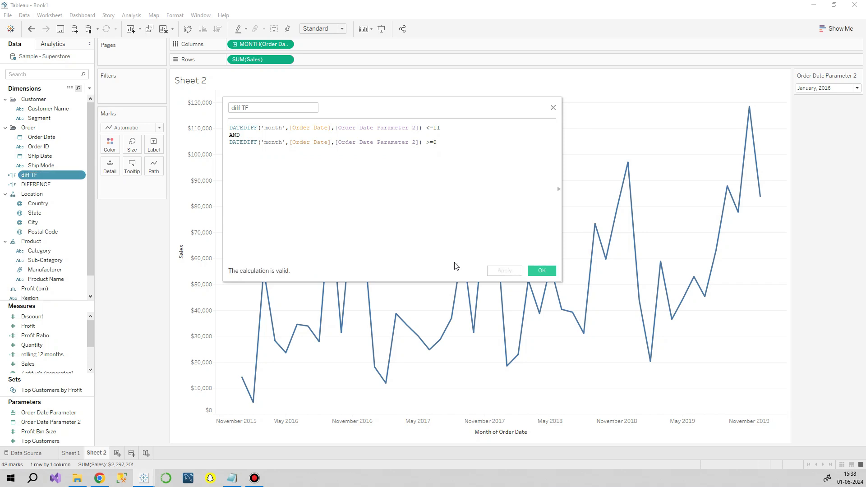
Filter Sheet 2 to diff TF True, showing May 2018 through April 2019.
{"action": "mouse_move", "coordinate": [47, 175]}
{"action": "left_mouse_down"}
{"action": "mouse_move", "coordinate": [96, 152]}
{"action": "mouse_move", "coordinate": [124, 91]}
{"action": "left_mouse_up"}
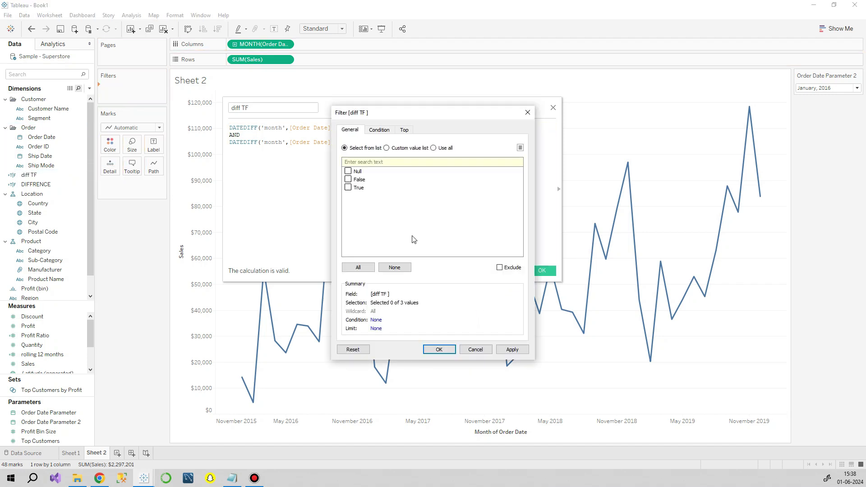
{"action": "left_click", "coordinate": [348, 187]}
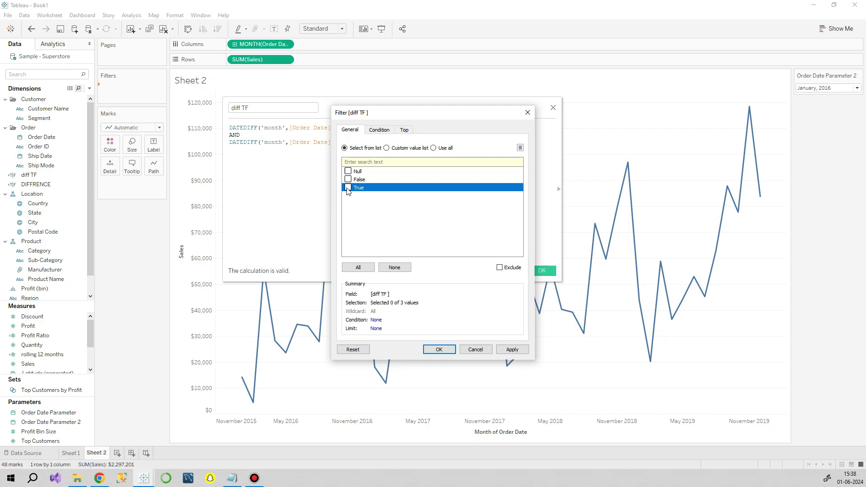
{"action": "left_click", "coordinate": [510, 348]}
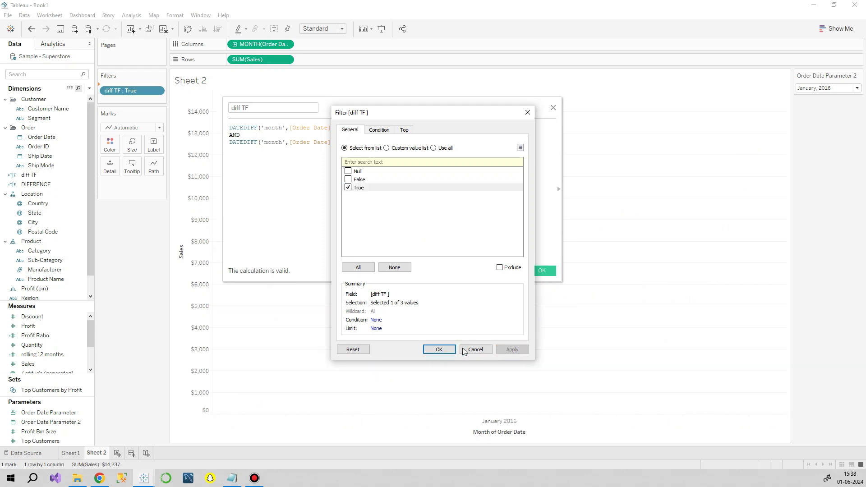
{"action": "left_click", "coordinate": [440, 349]}
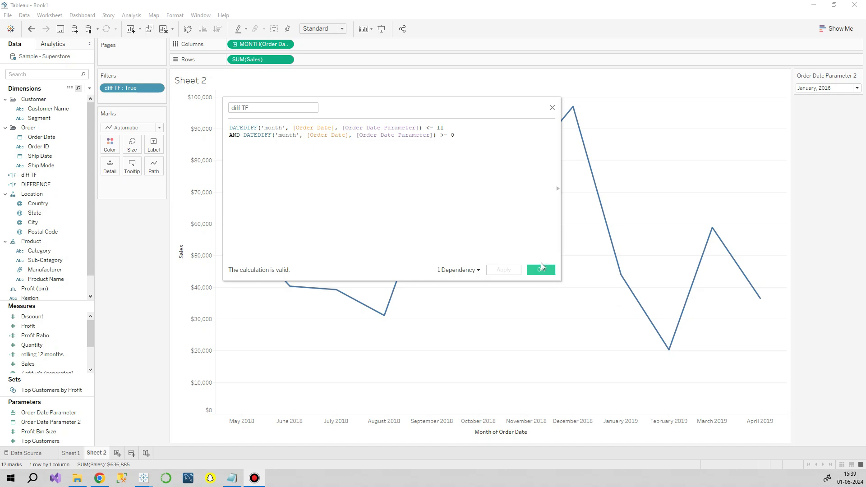
Highlight the <= 11 and >= 0 conditions in the diff TF formula.
{"action": "left_click", "coordinate": [415, 128]}
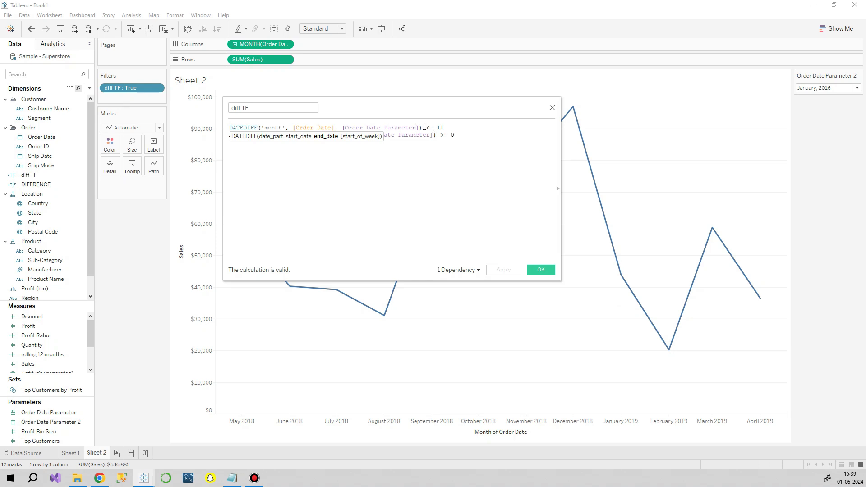
{"action": "left_click_drag", "start_coordinate": [424, 126], "coordinate": [446, 127]}
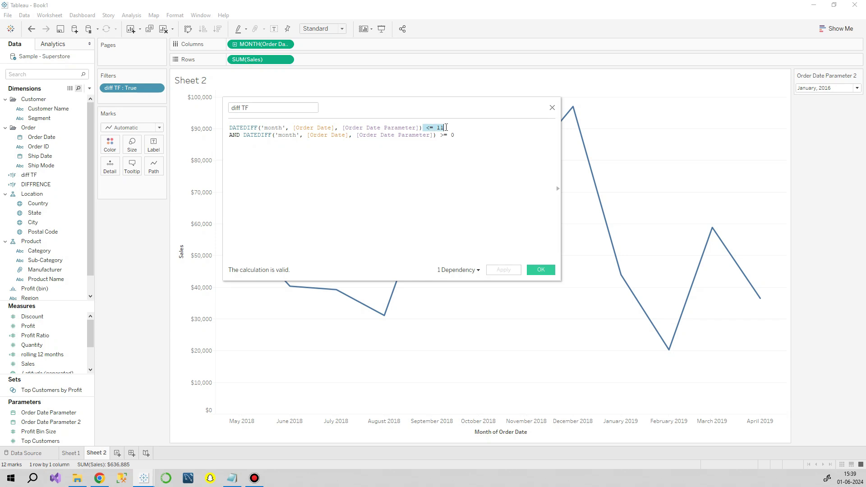
{"action": "left_click_drag", "start_coordinate": [437, 135], "coordinate": [459, 136]}
Close the calculation and set Order Date Parameter 2 to May 2017.
{"action": "left_click", "coordinate": [541, 273]}
{"action": "left_click", "coordinate": [827, 88]}
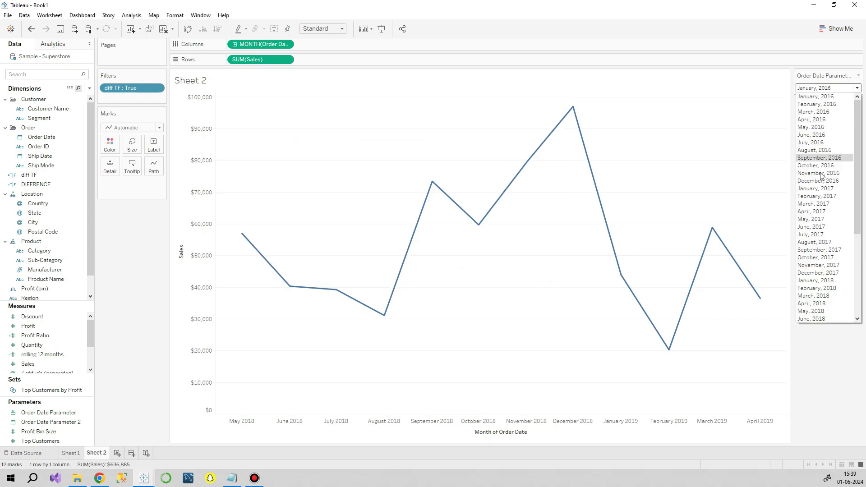
{"action": "left_click", "coordinate": [802, 219]}
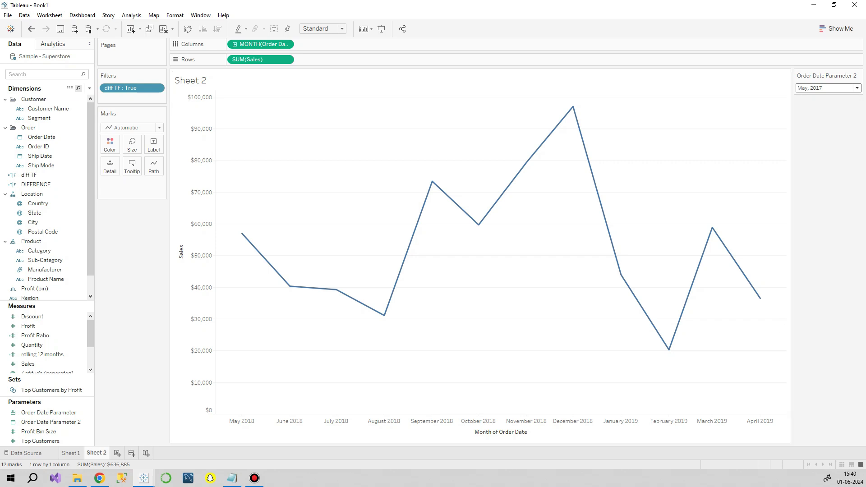
Re-apply diff TF against Order Date Parameter 2 and set the parameter to February 2019.
{"action": "double_click", "coordinate": [29, 175]}
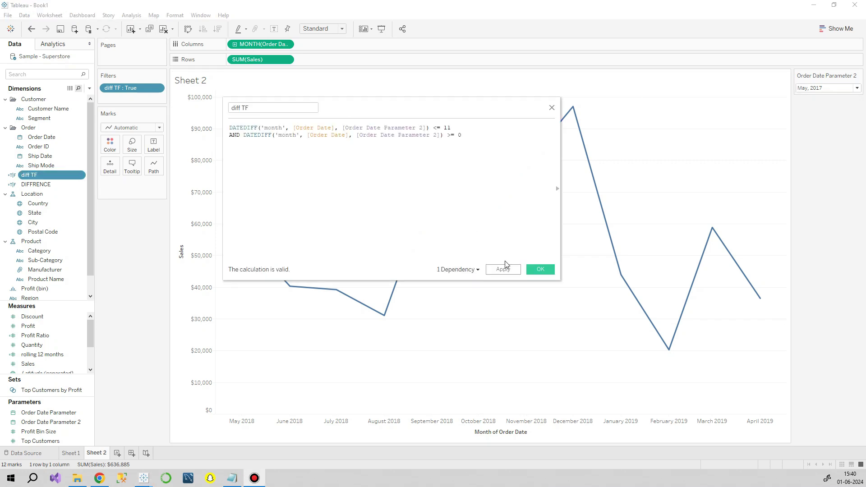
{"action": "left_click", "coordinate": [505, 269]}
{"action": "left_click", "coordinate": [540, 269]}
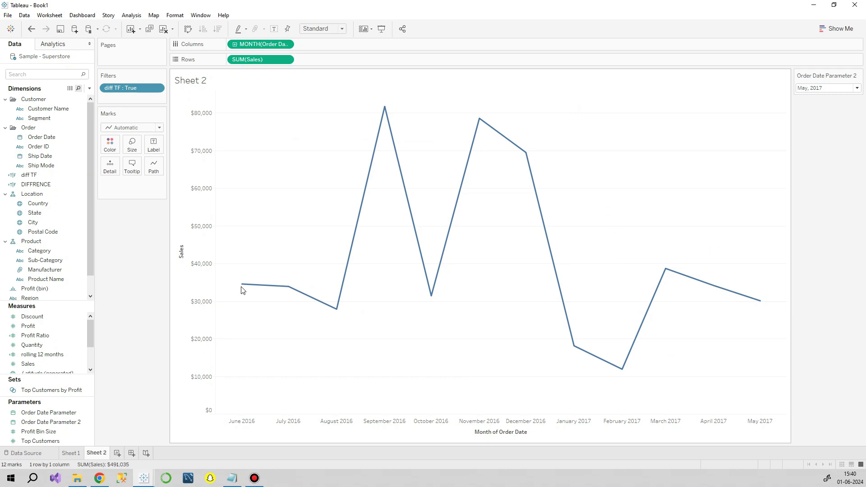
{"action": "mouse_move", "coordinate": [241, 284]}
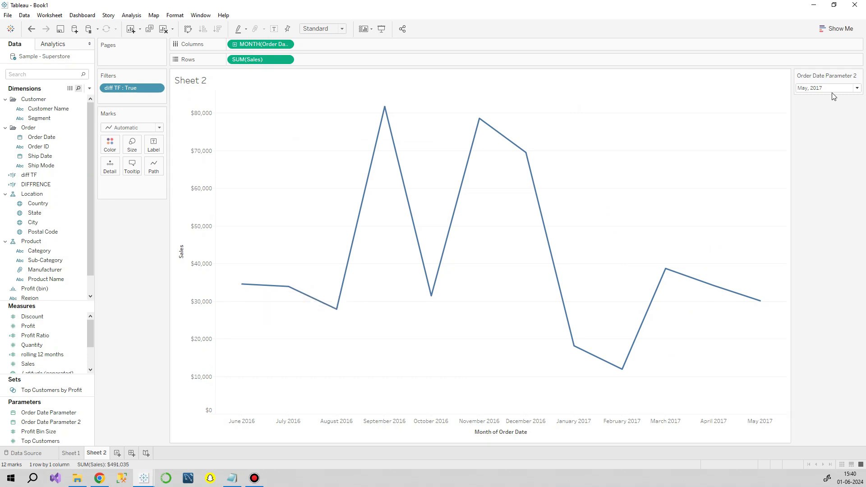
{"action": "left_click", "coordinate": [831, 91]}
{"action": "left_click", "coordinate": [847, 261]}
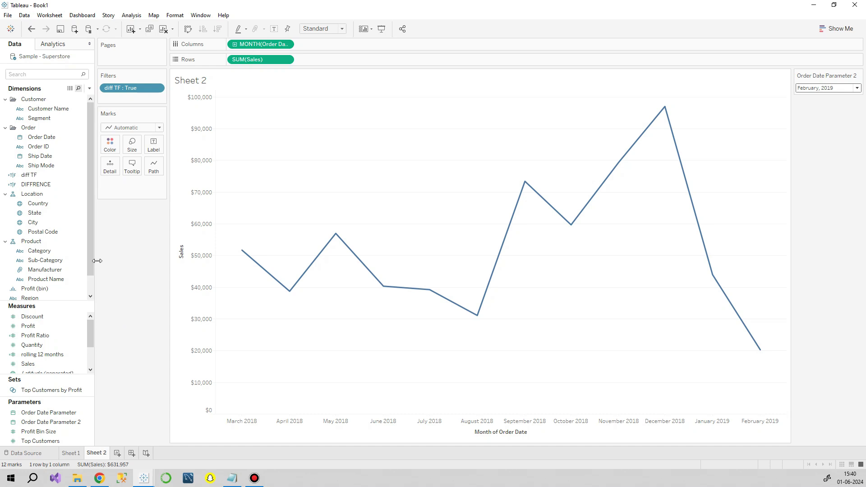
Wrap diff TF in IF … THEN [Sales] END, apply it, and dismiss the invalid-filter warning.
{"action": "right_click", "coordinate": [44, 174]}
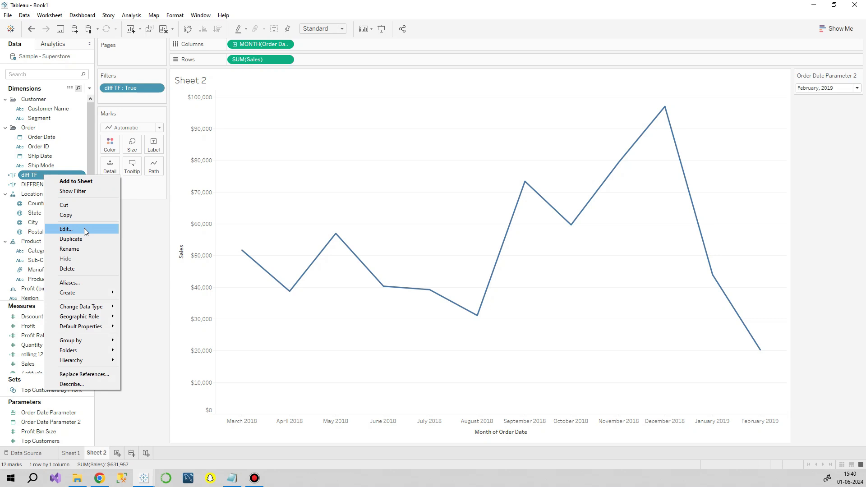
{"action": "left_click", "coordinate": [84, 229]}
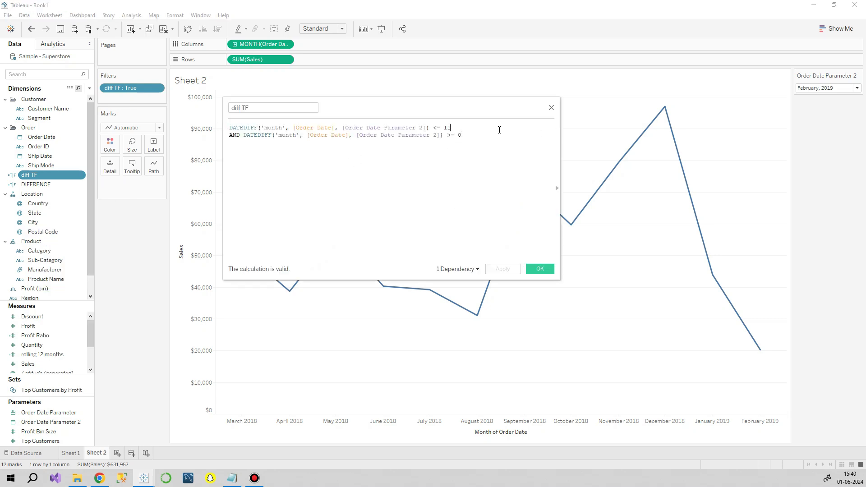
{"action": "key", "text": "Return"}
{"action": "type", "text": "then"}
{"action": "key", "text": "Return"}
{"action": "type", "text": "[Sa"}
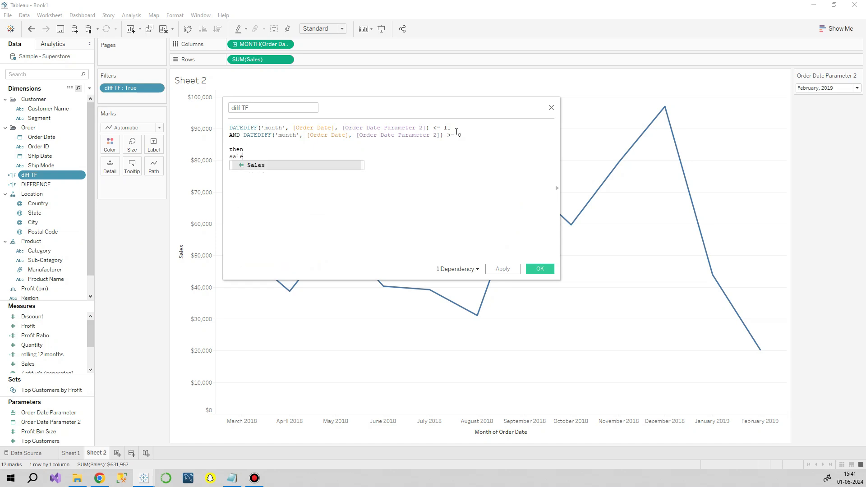
{"action": "key", "text": "Return"}
{"action": "key", "text": "ctrl+Home"}
{"action": "type", "text": "if"}
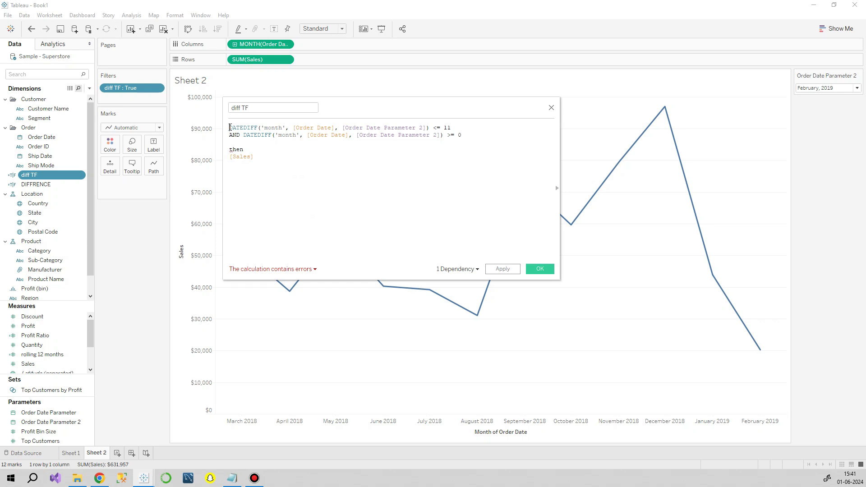
{"action": "key", "text": "Return"}
{"action": "left_click", "coordinate": [274, 193]}
{"action": "key", "text": "Return"}
{"action": "key", "text": "Return"}
{"action": "type", "text": "END"}
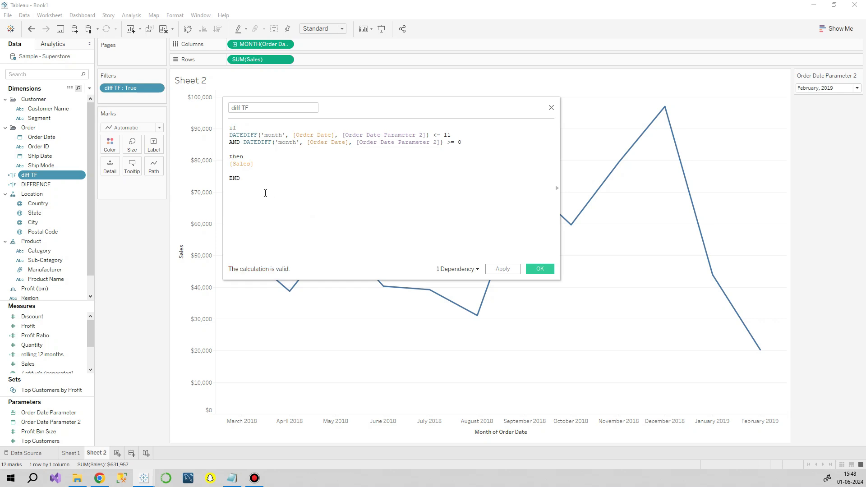
{"action": "left_click", "coordinate": [508, 271]}
{"action": "left_click", "coordinate": [531, 202]}
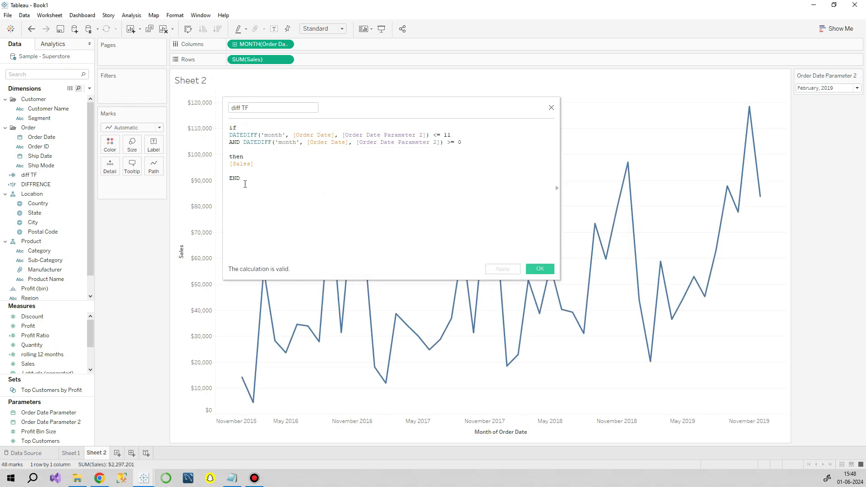
Delete the leading IF from diff TF, keeping only the DATEDIFF true/false conditions.
{"action": "left_click", "coordinate": [550, 109]}
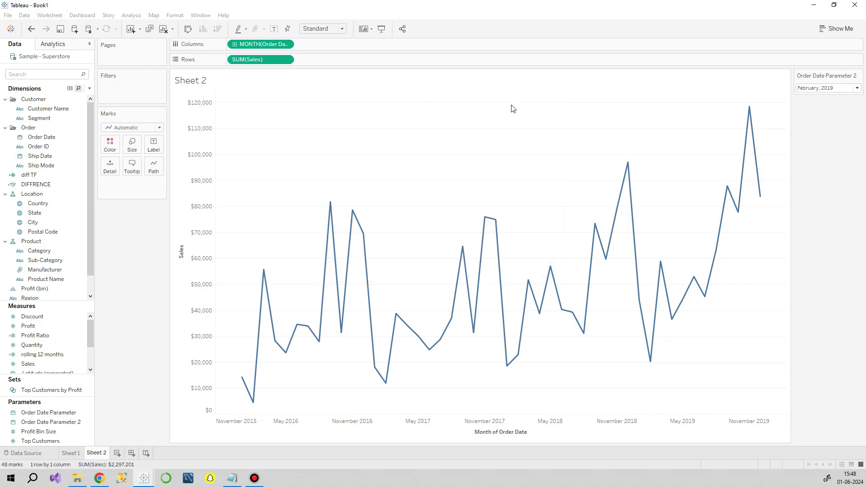
{"action": "double_click", "coordinate": [29, 175]}
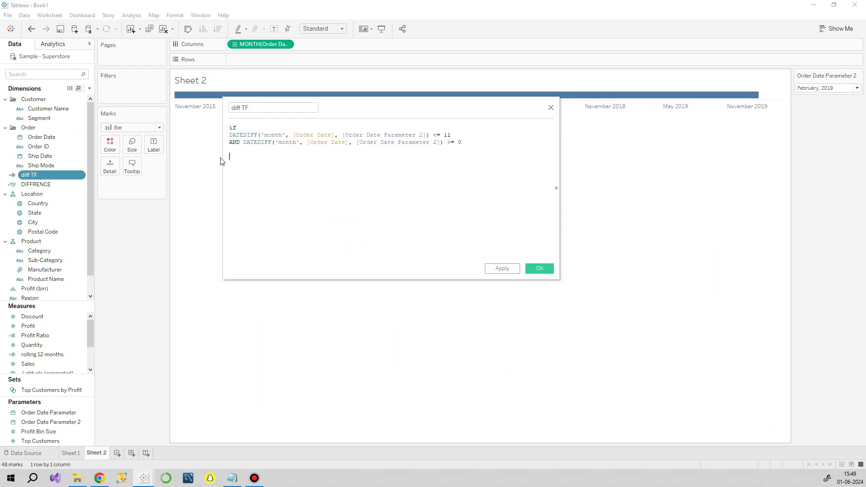
{"action": "left_click_drag", "start_coordinate": [253, 116], "coordinate": [248, 116]}
{"action": "left_click", "coordinate": [236, 128]}
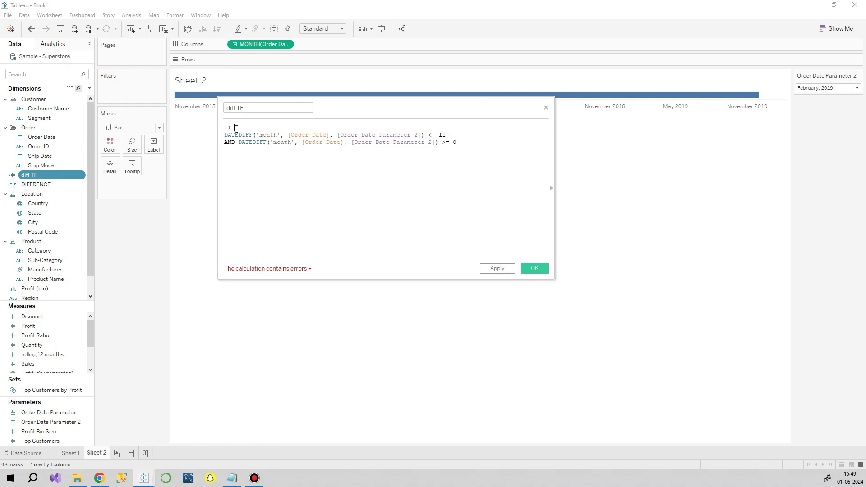
{"action": "key", "text": "BackSpace"}
{"action": "key", "text": "BackSpace"}
{"action": "key", "text": "BackSpace"}
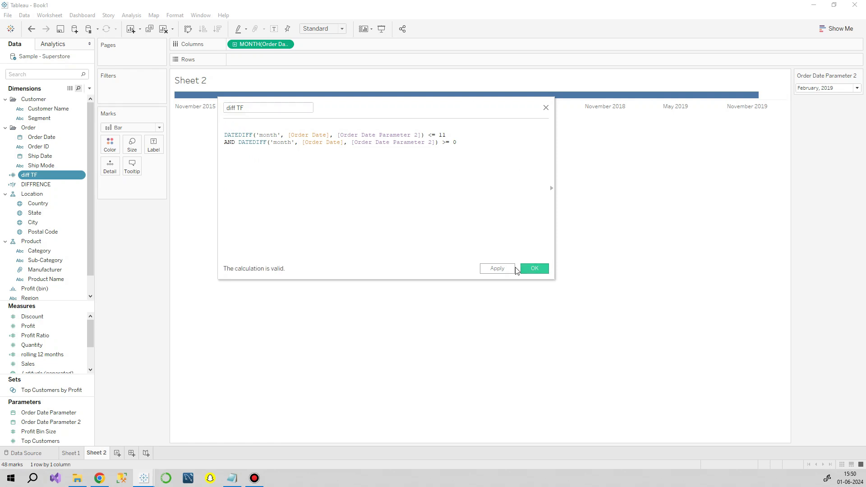
{"action": "left_click", "coordinate": [535, 268]}
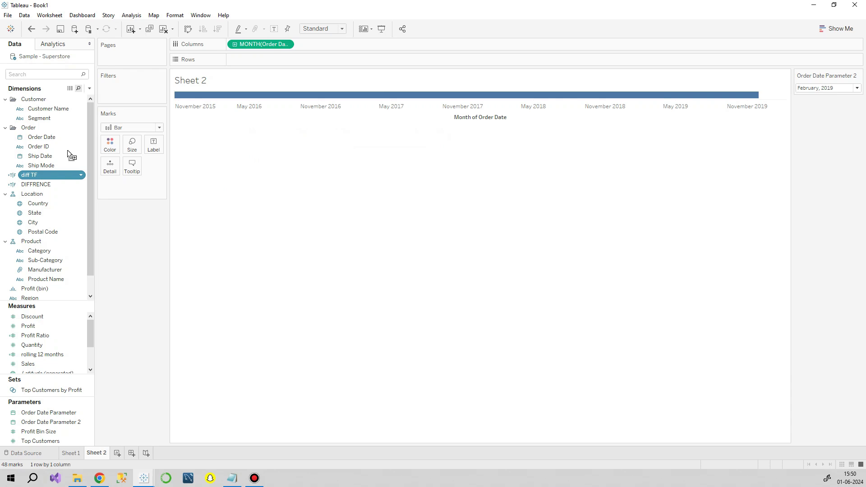
Filter the view to diff TF True again.
{"action": "left_click_drag", "start_coordinate": [67, 150], "coordinate": [127, 101]}
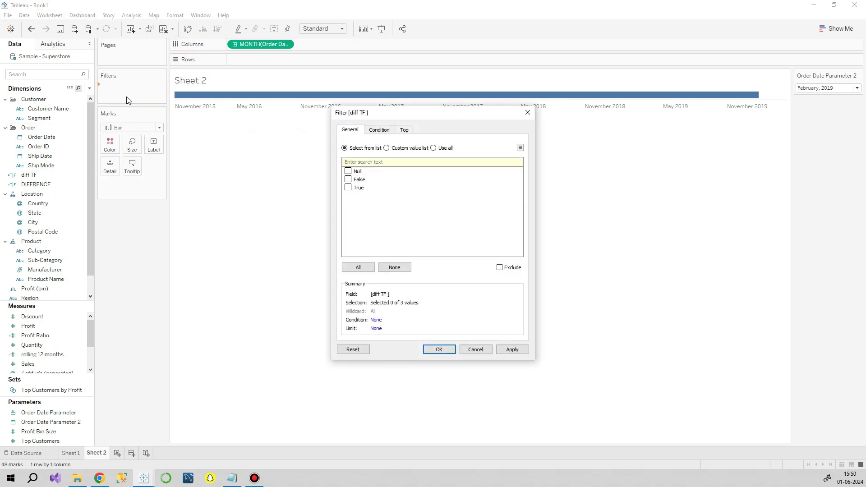
{"action": "left_click", "coordinate": [348, 188]}
{"action": "left_click", "coordinate": [506, 349]}
{"action": "left_click", "coordinate": [435, 349]}
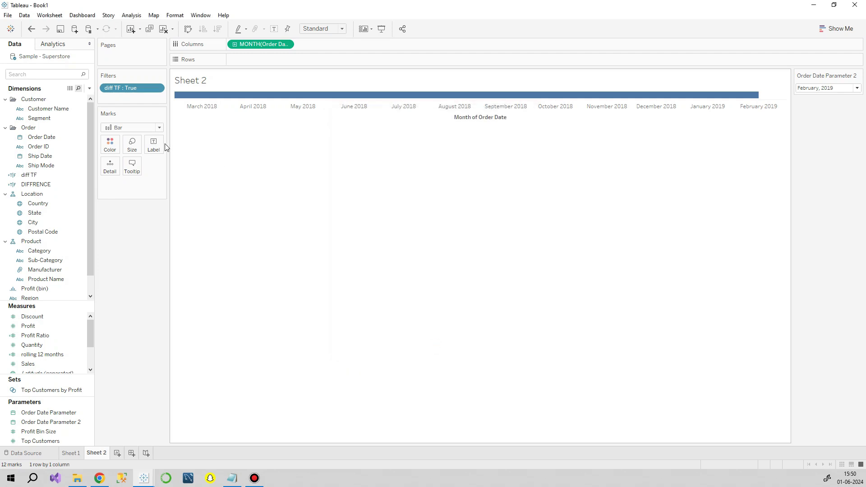
Set the mark type to Line and plot summed Sales on Rows.
{"action": "left_click", "coordinate": [130, 129]}
{"action": "left_click", "coordinate": [119, 159]}
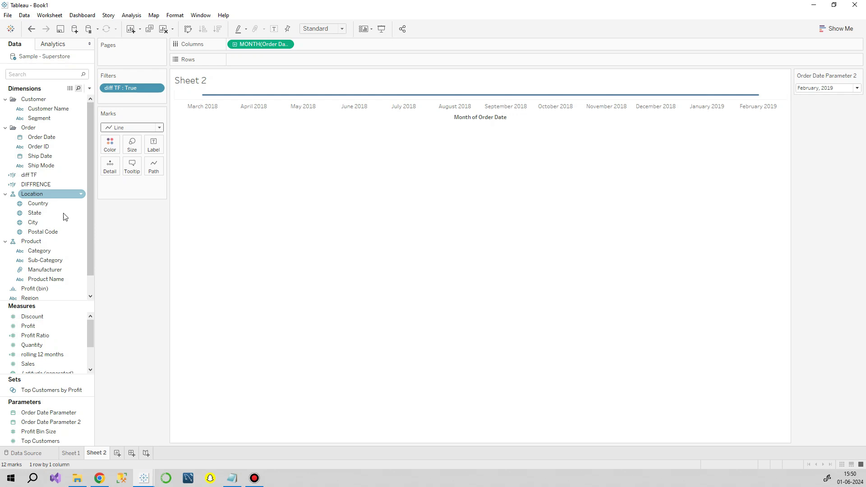
{"action": "left_click_drag", "start_coordinate": [31, 364], "coordinate": [268, 58]}
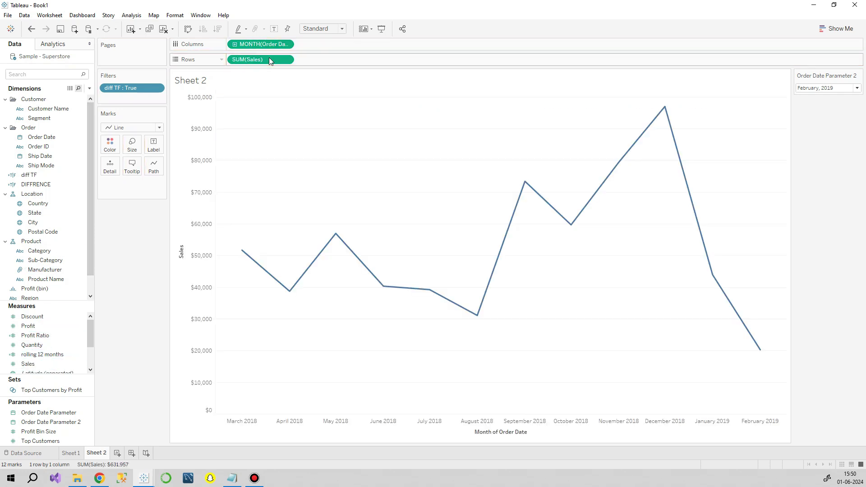